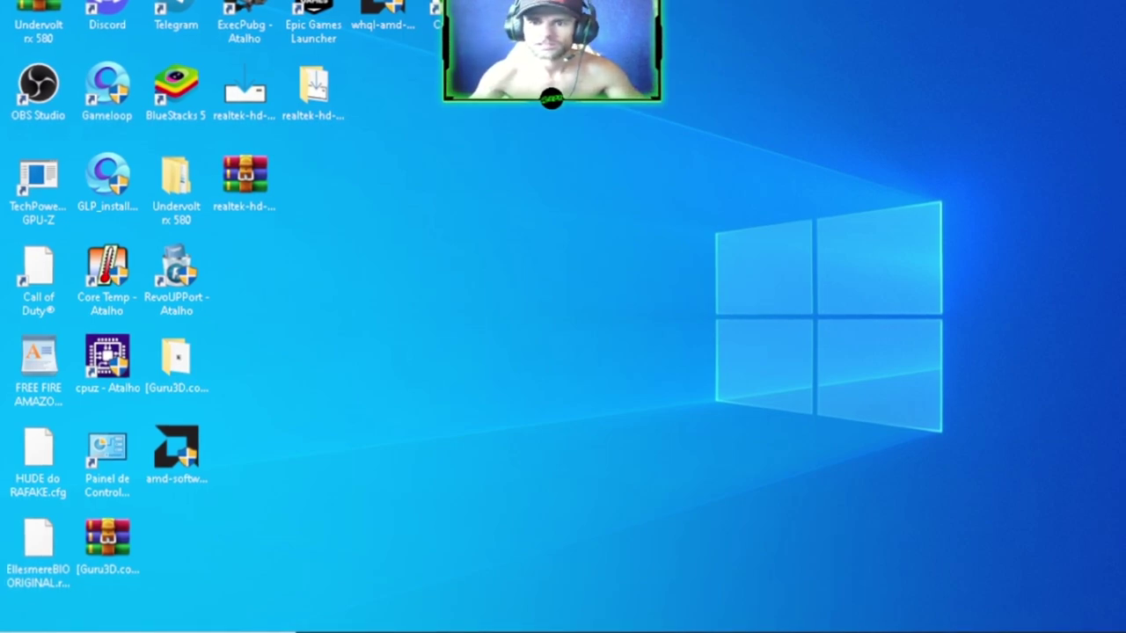
{"action": "right_click", "coordinate": [481, 148]}
{"action": "left_click", "coordinate": [519, 229]}
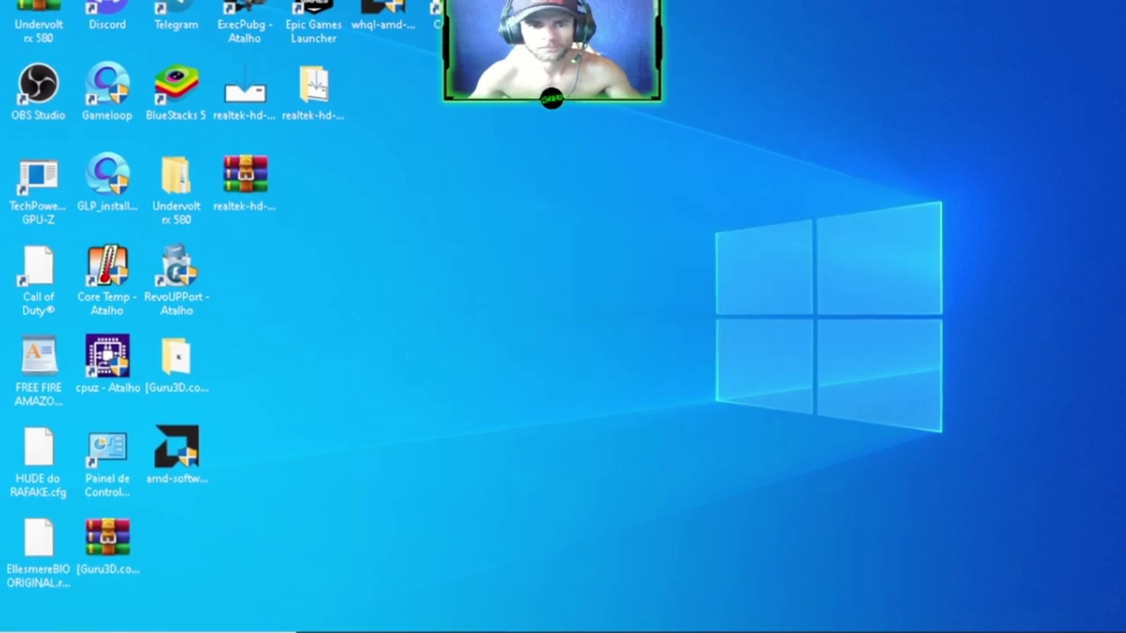
Step: Search Windows for "gerenciador" and open Gerenciador de Dispositivos
{"action": "key", "text": "super"}
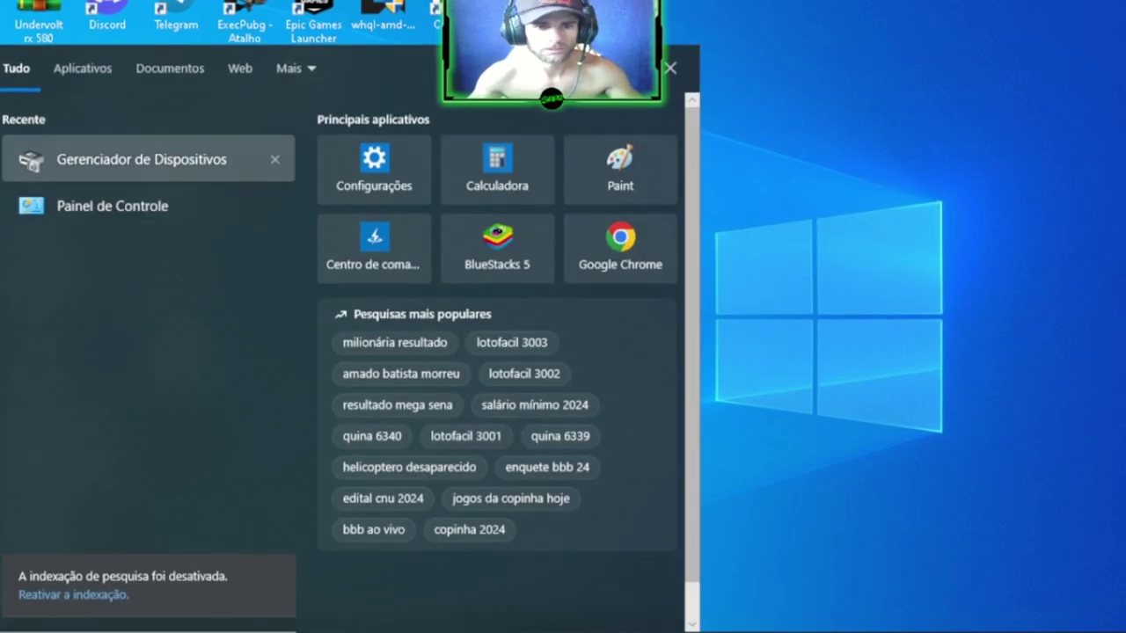
{"action": "left_click", "coordinate": [141, 159]}
{"action": "left_click", "coordinate": [702, 16]}
{"action": "key", "text": "super"}
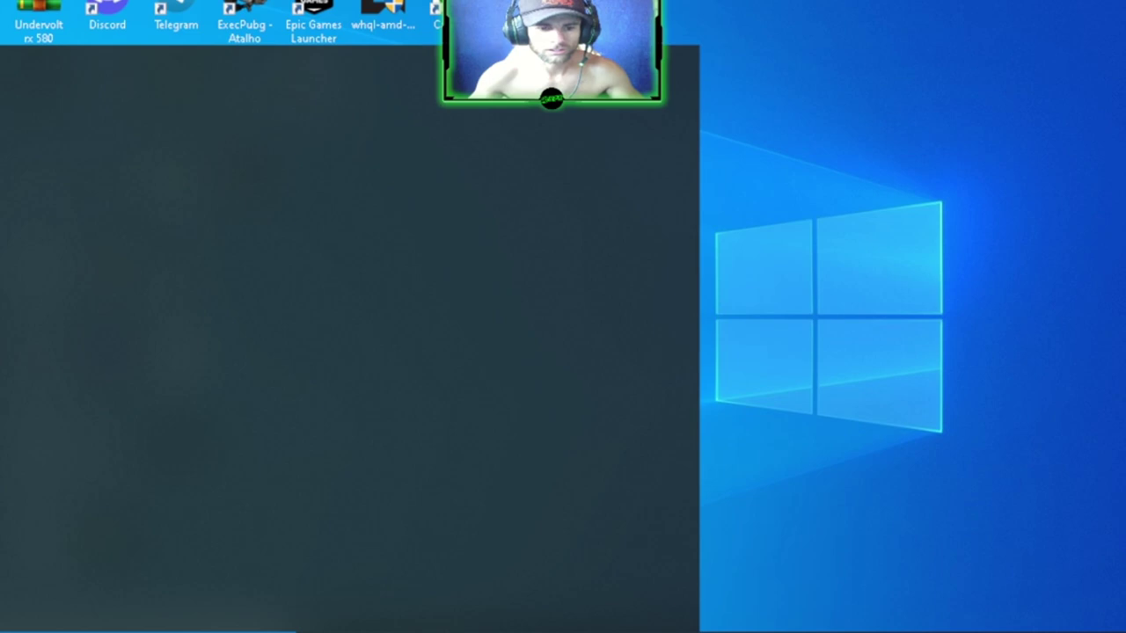
{"action": "type", "text": "gremio"}
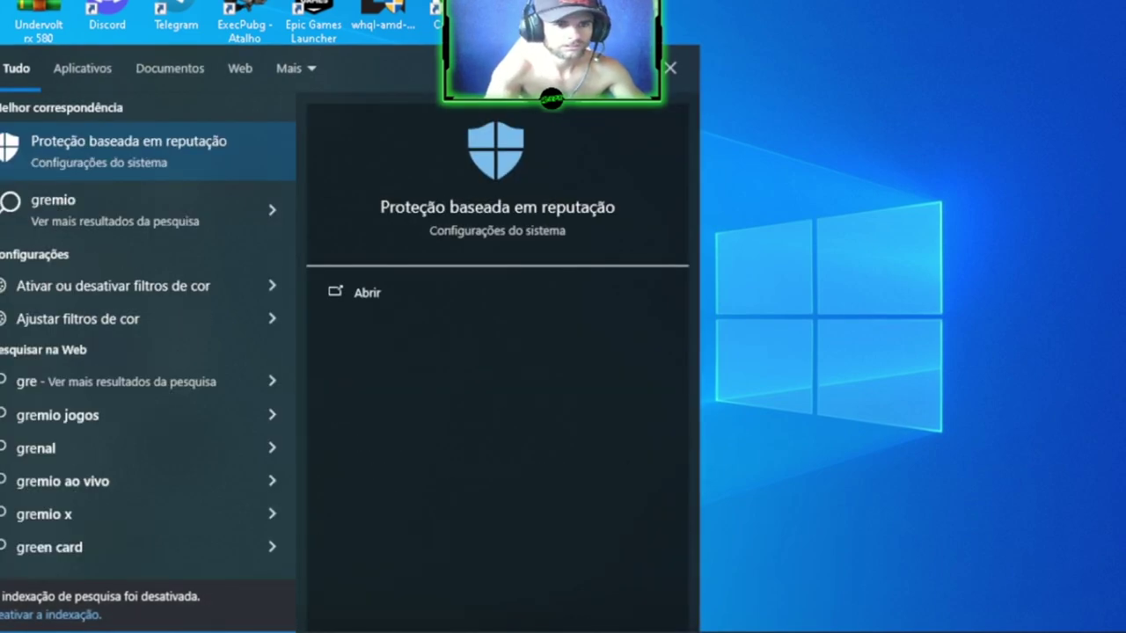
{"action": "type", "text": "nciador"}
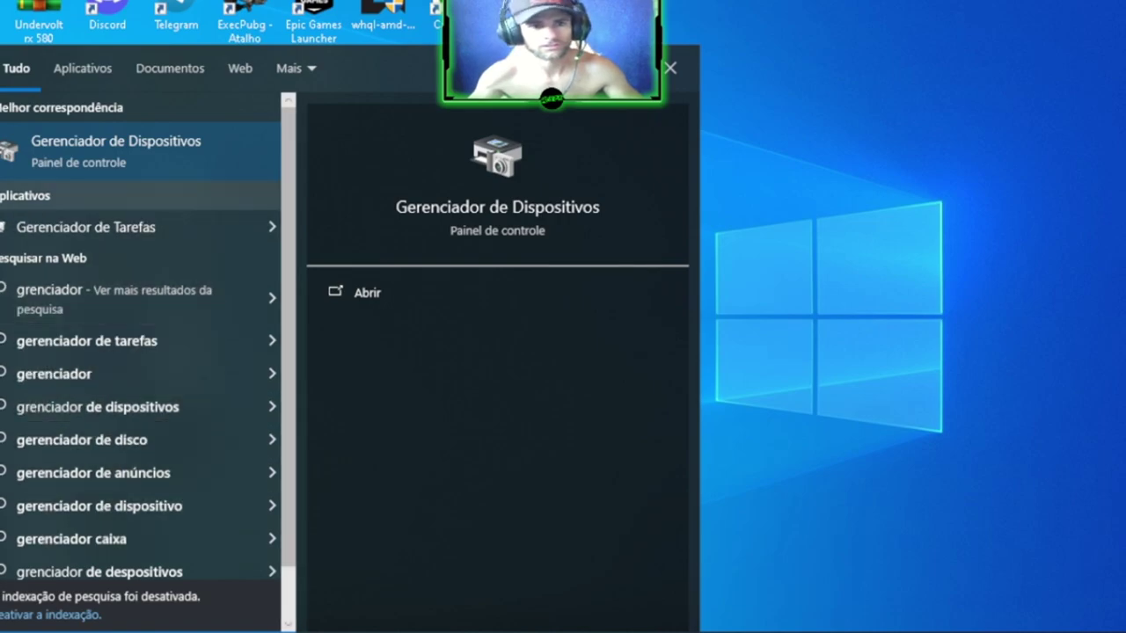
{"action": "key", "text": "Return"}
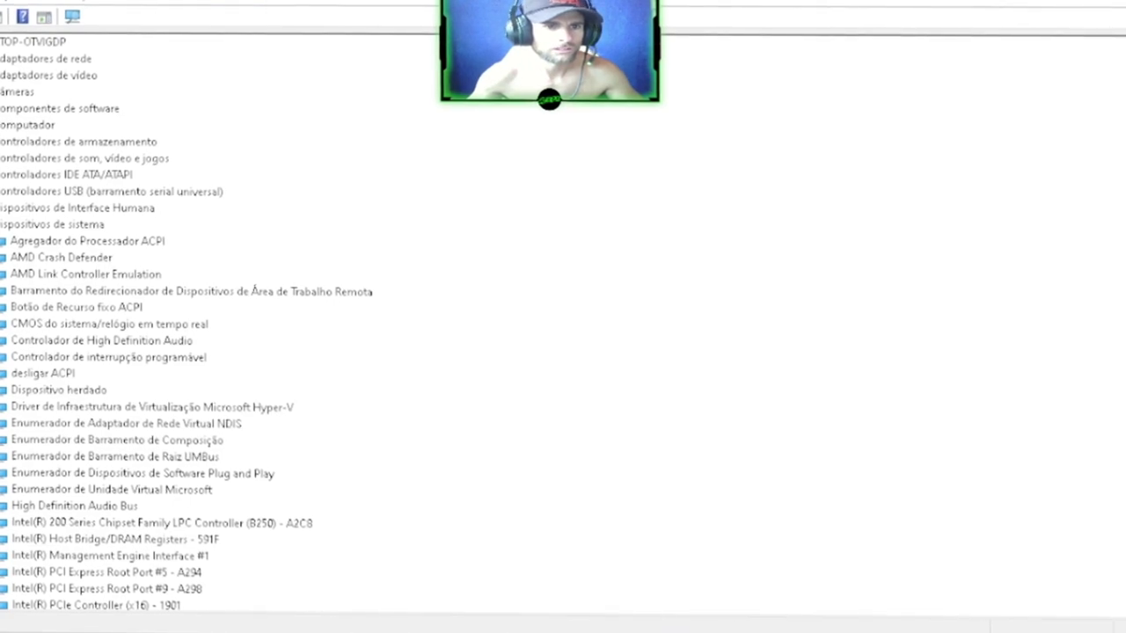
Step: Expand Controladores de som, vídeo e jogos and show the available actions for Dispositivo de High Definition Audio
{"action": "double_click", "coordinate": [88, 158]}
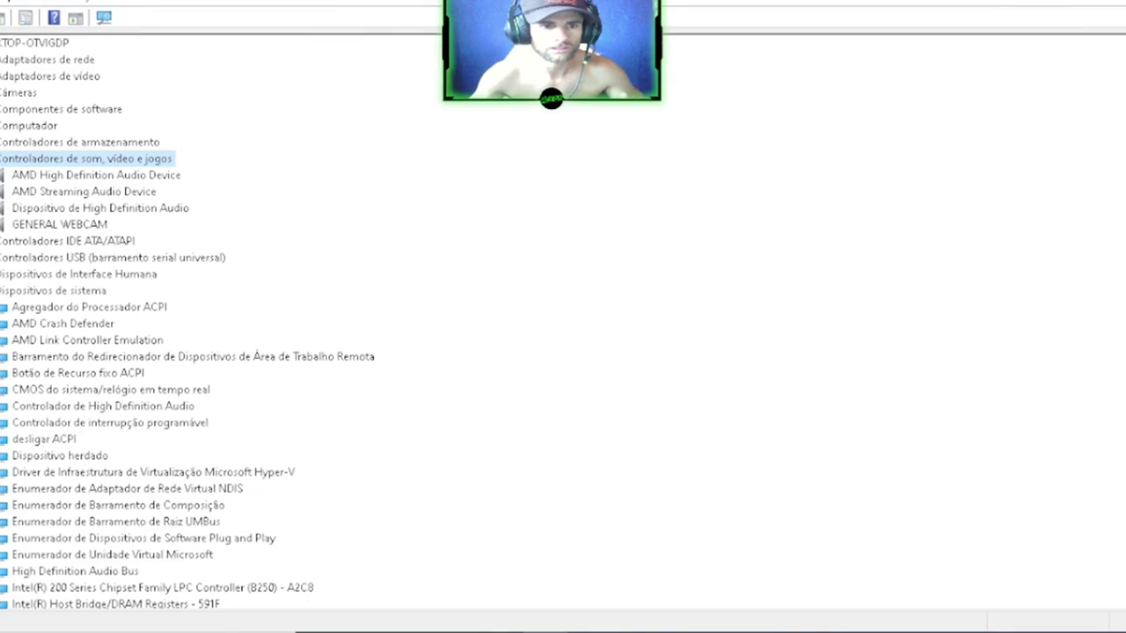
{"action": "left_click", "coordinate": [100, 207]}
{"action": "right_click", "coordinate": [85, 208]}
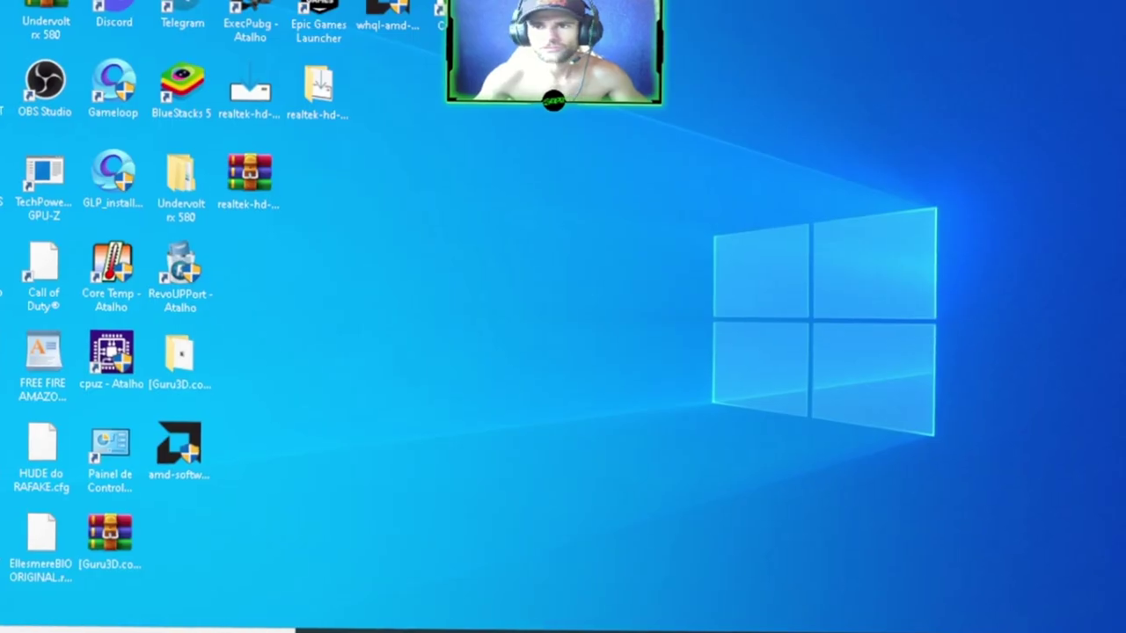
{"action": "right_click", "coordinate": [908, 67]}
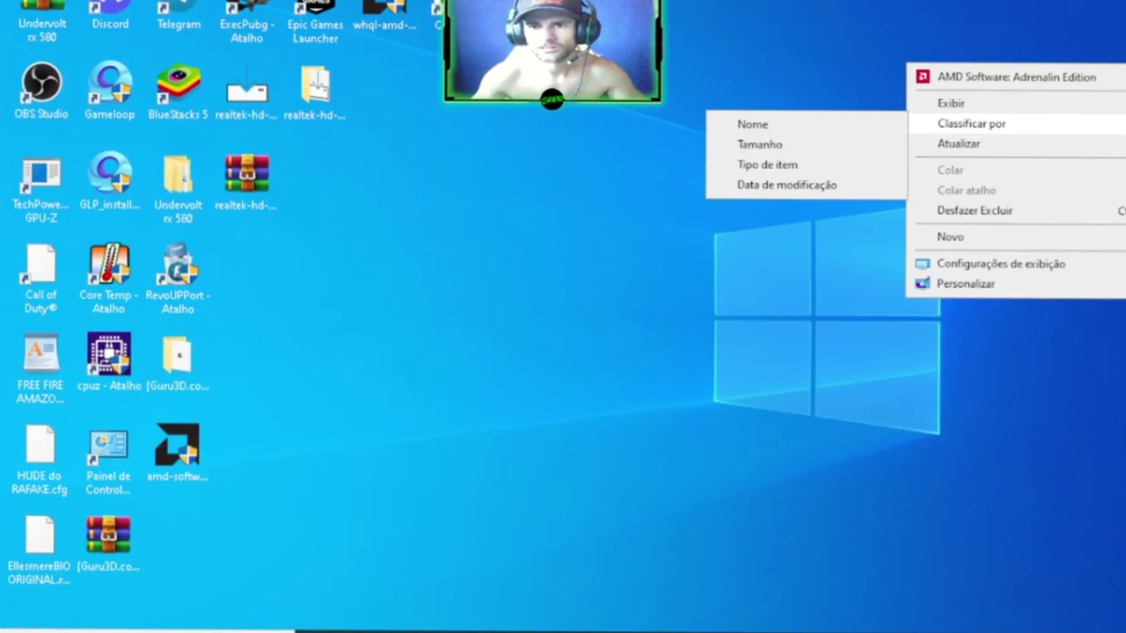
{"action": "left_click", "coordinate": [958, 144]}
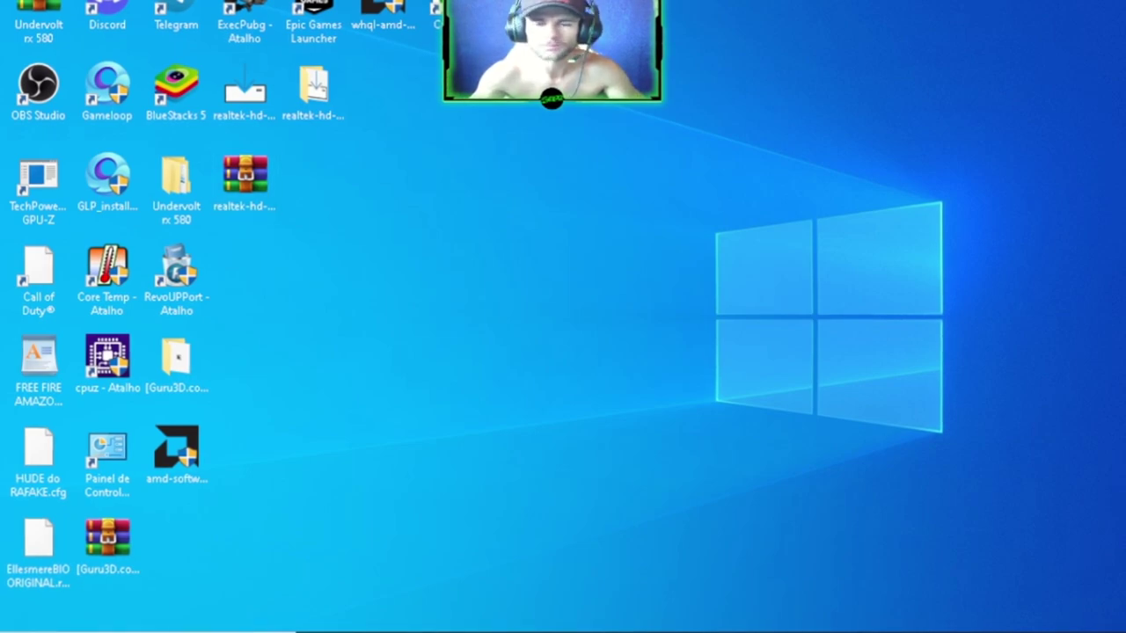
Step: Try to extract the realtek-hd-audio-drivers-x64-2.82-installer_PT-5Rj1 archive into its own folder, cancelling the file replacement
{"action": "left_click_drag", "start_coordinate": [244, 176], "coordinate": [591, 189]}
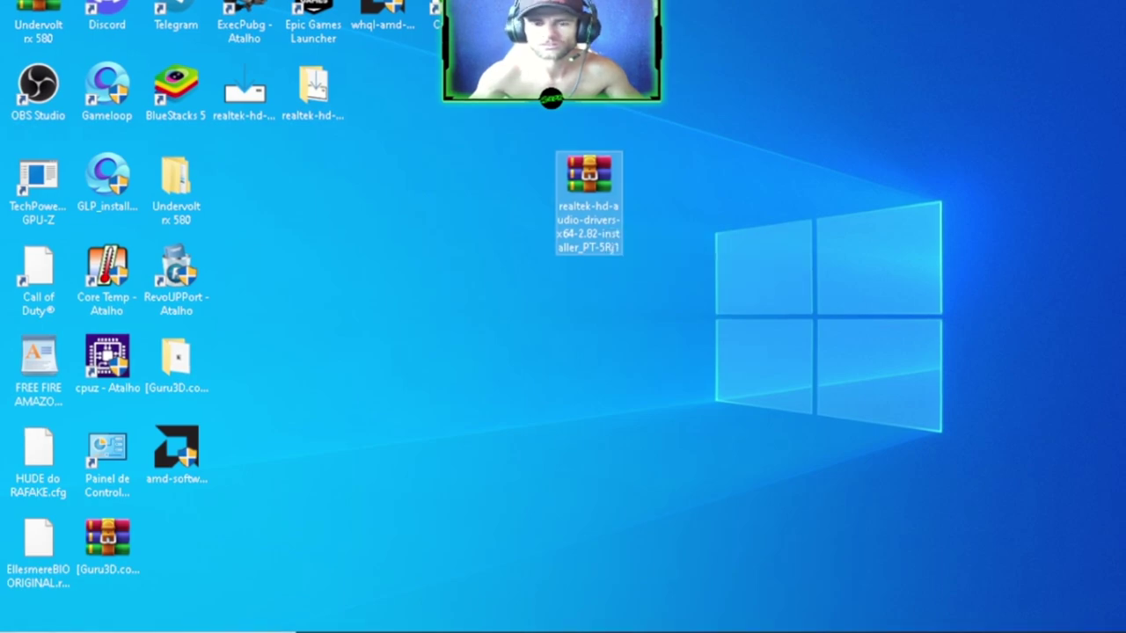
{"action": "right_click", "coordinate": [583, 182]}
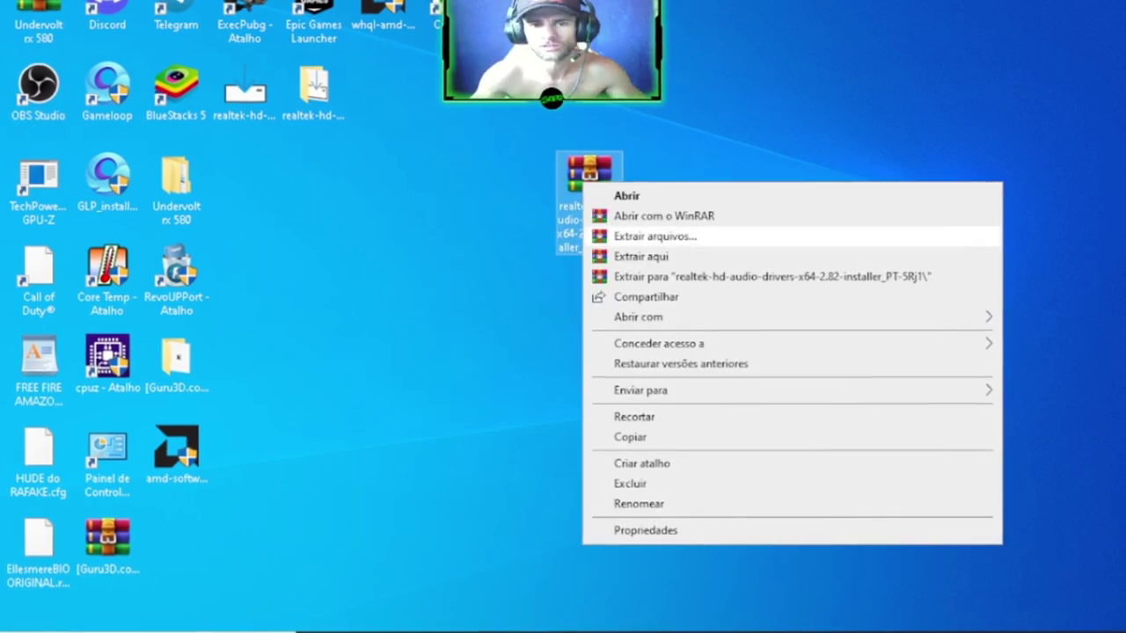
{"action": "left_click", "coordinate": [704, 276]}
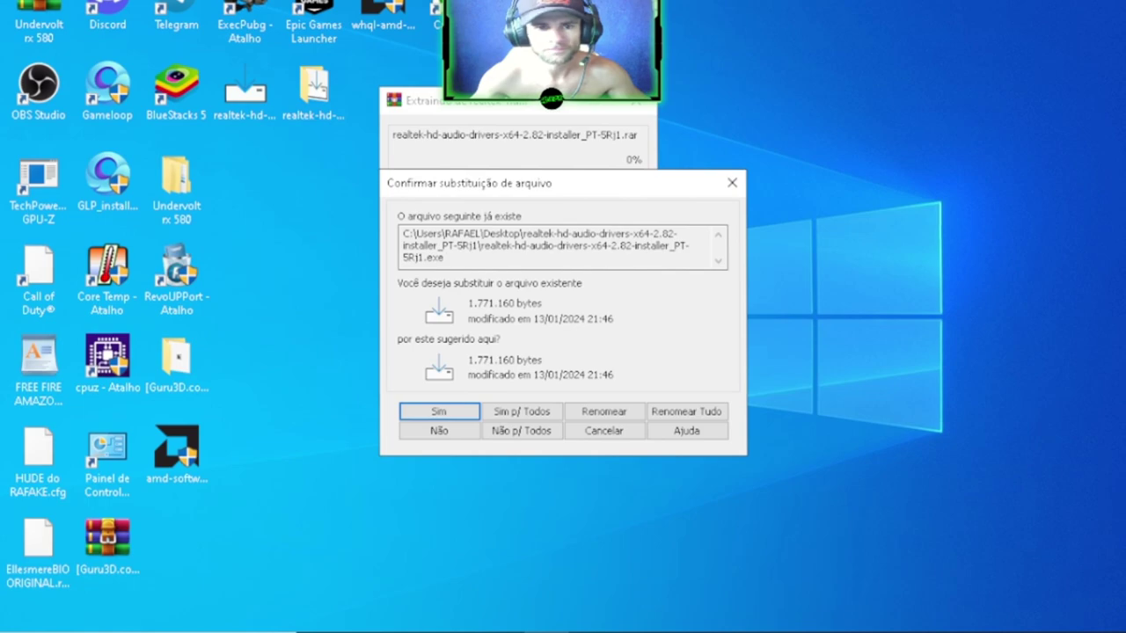
{"action": "left_click", "coordinate": [732, 182]}
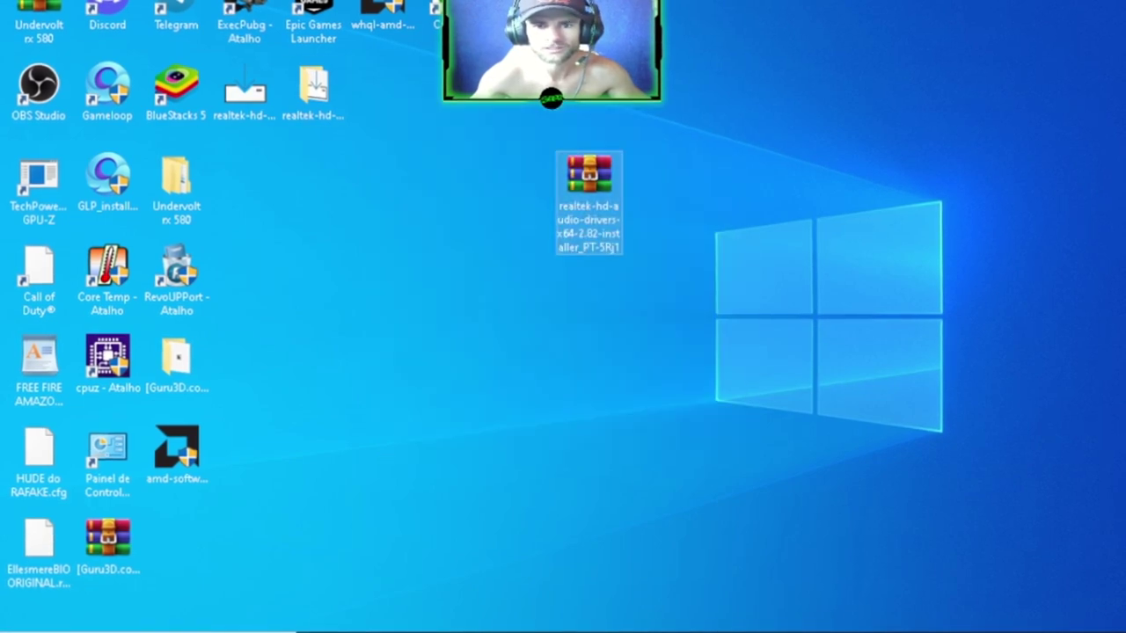
{"action": "left_click_drag", "start_coordinate": [588, 182], "coordinate": [245, 182]}
Step: Open the extracted realtek-hd-audio-drivers folder and look at the actions available for the installer file inside
{"action": "left_click_drag", "start_coordinate": [314, 88], "coordinate": [599, 233]}
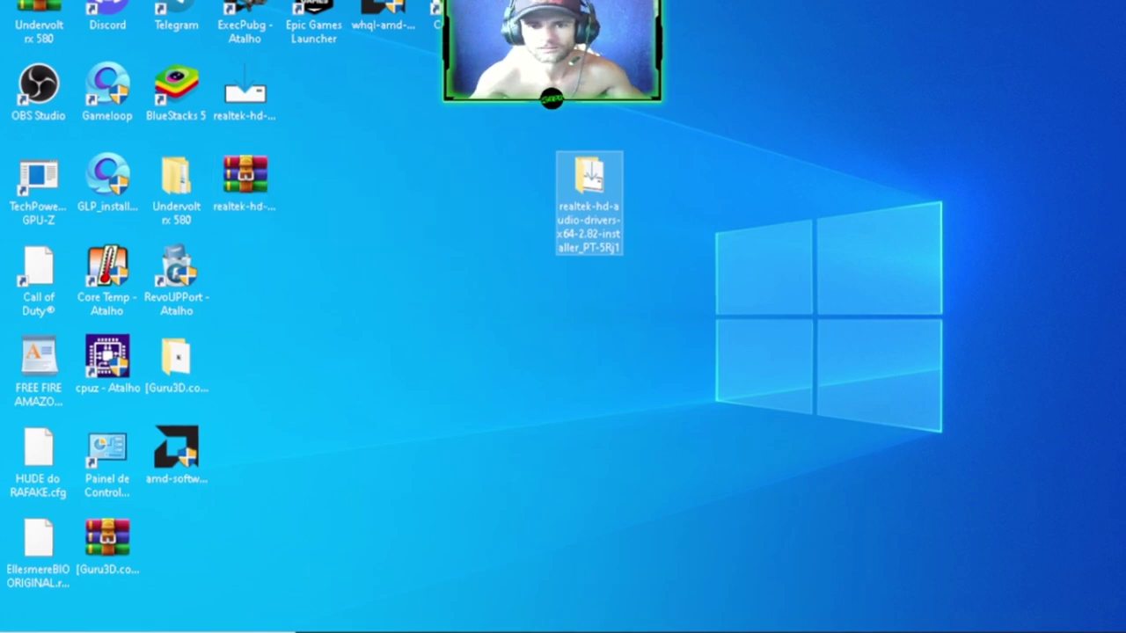
{"action": "double_click", "coordinate": [589, 180]}
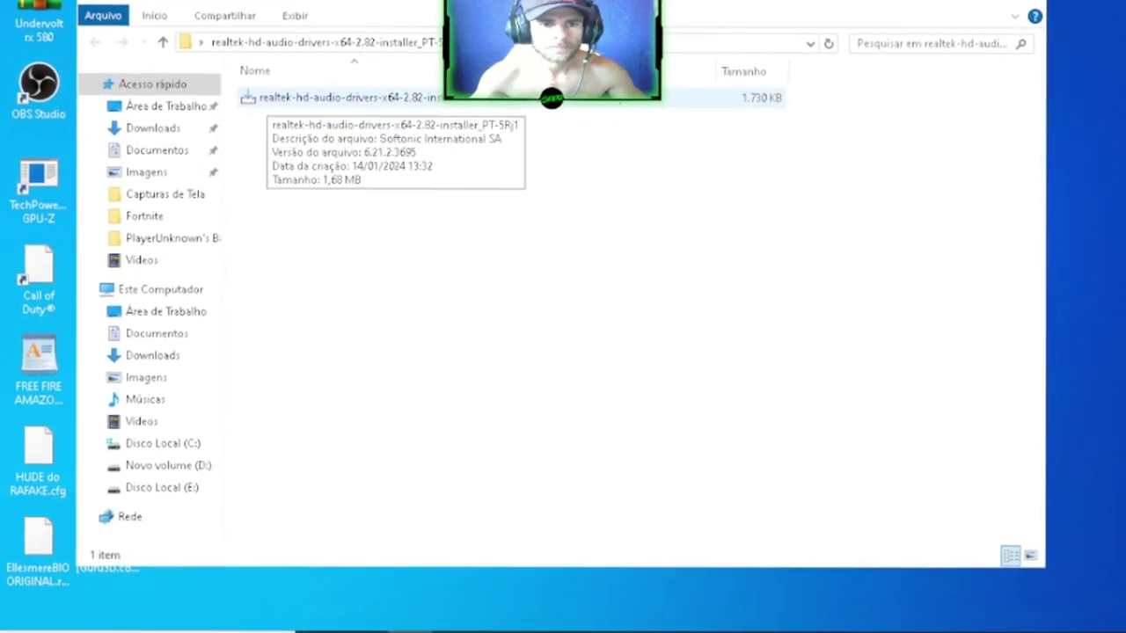
{"action": "right_click", "coordinate": [396, 99]}
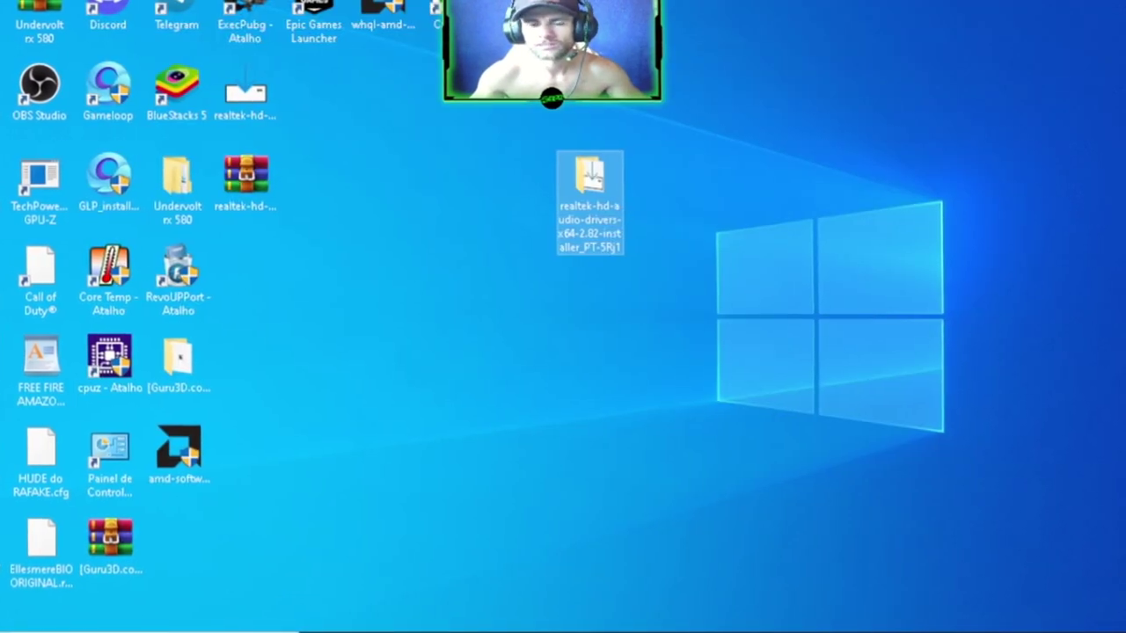
{"action": "left_click_drag", "start_coordinate": [589, 176], "coordinate": [314, 88]}
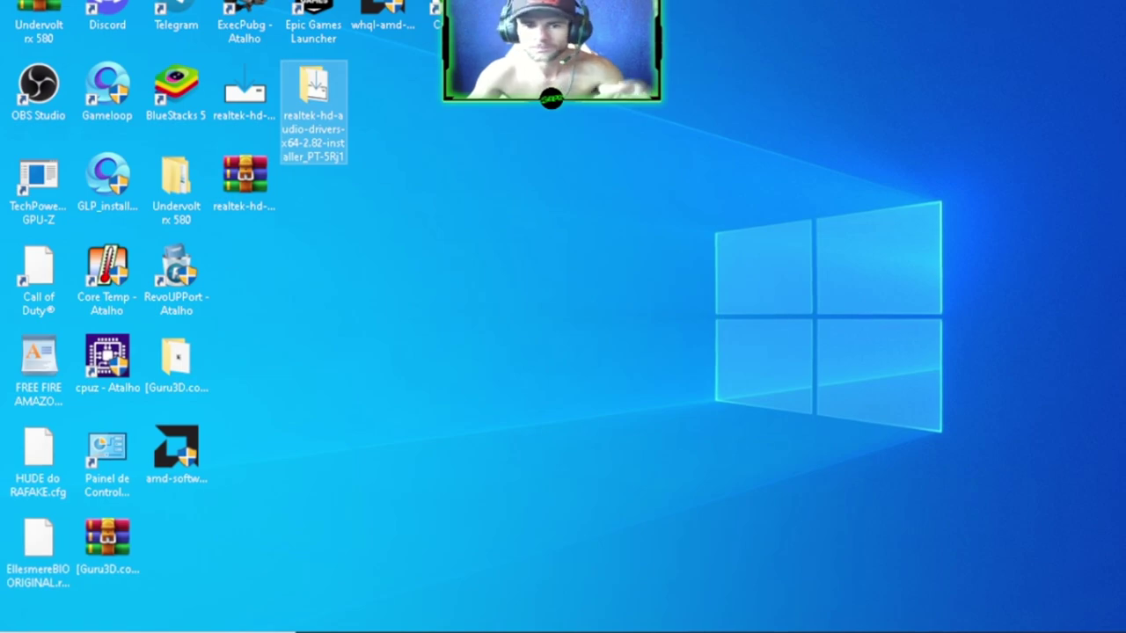
{"action": "left_click", "coordinate": [5, 629]}
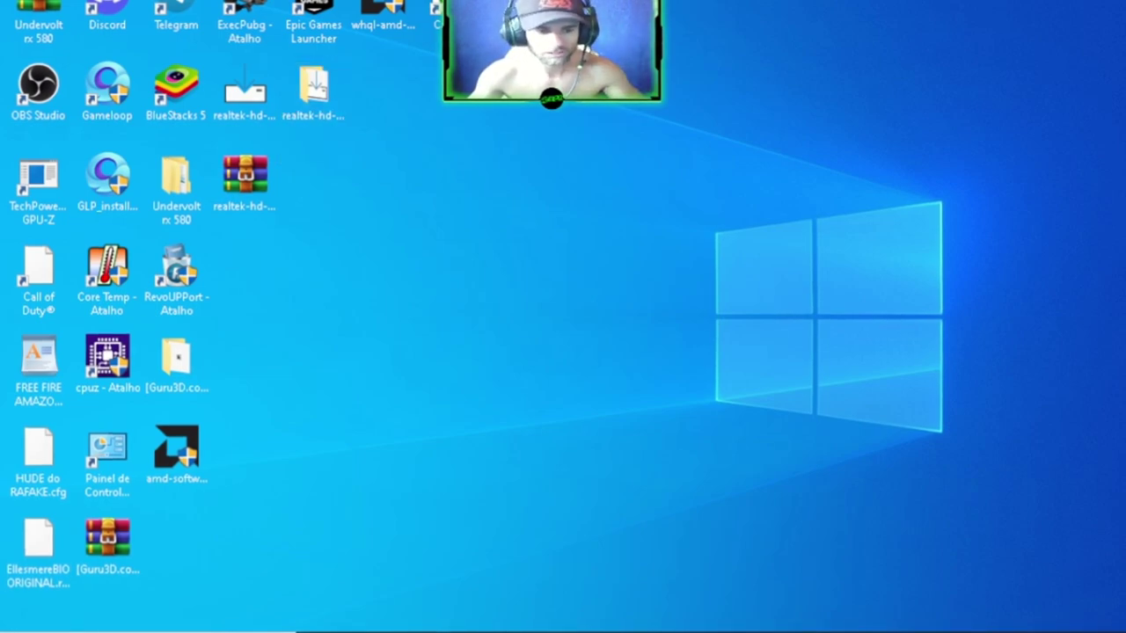
{"action": "left_click", "coordinate": [5, 603]}
{"action": "key", "text": "Escape"}
{"action": "key", "text": "Escape"}
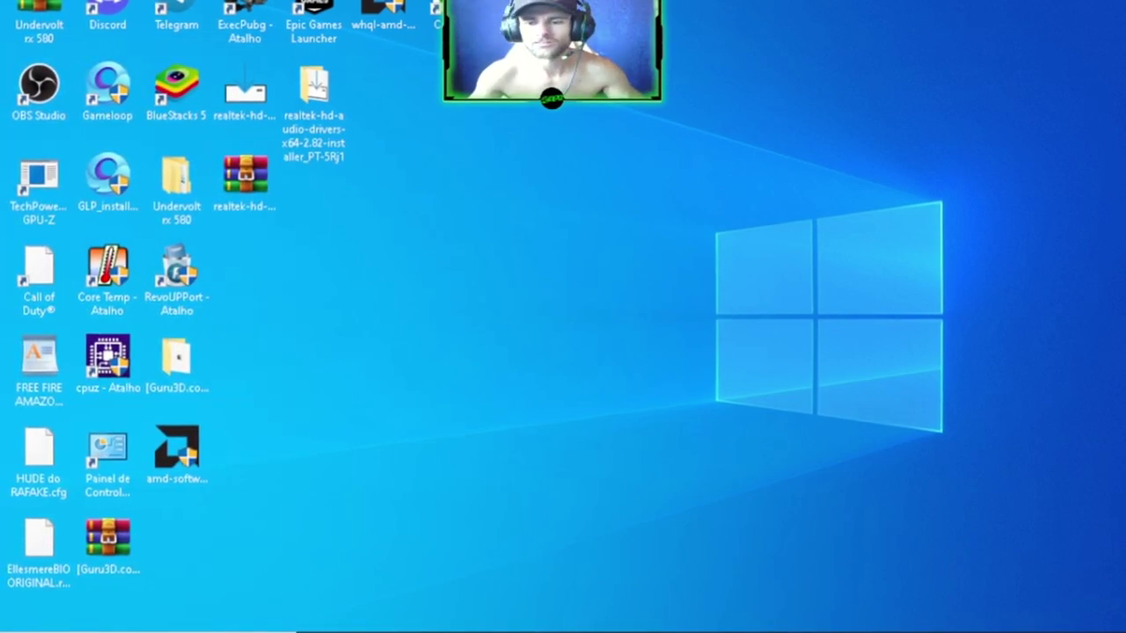
Step: Move the extracted realtek-hd-audio-drivers folder directly below its archive on the desktop and refresh the desktop
{"action": "left_click_drag", "start_coordinate": [314, 93], "coordinate": [245, 290]}
{"action": "left_click_drag", "start_coordinate": [317, 356], "coordinate": [370, 219]}
{"action": "right_click", "coordinate": [442, 219]}
{"action": "left_click", "coordinate": [495, 299]}
{"action": "left_click_drag", "start_coordinate": [246, 95], "coordinate": [247, 120]}
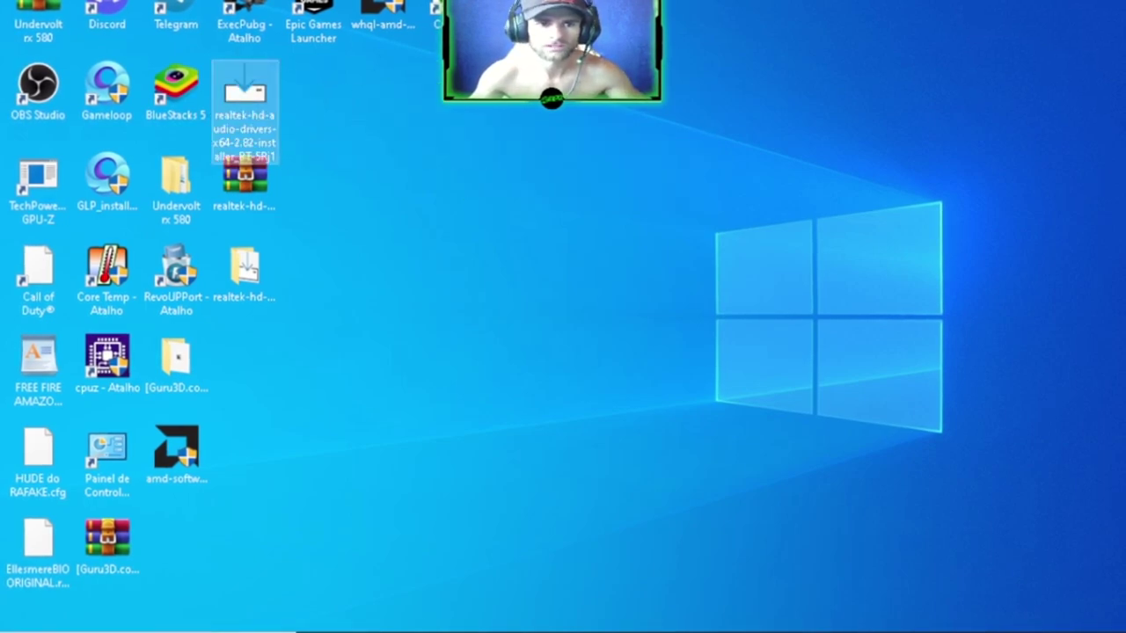
Step: Open the properties of the Fones de ouvido playback device through the volume mixer
{"action": "left_click", "coordinate": [1076, 631]}
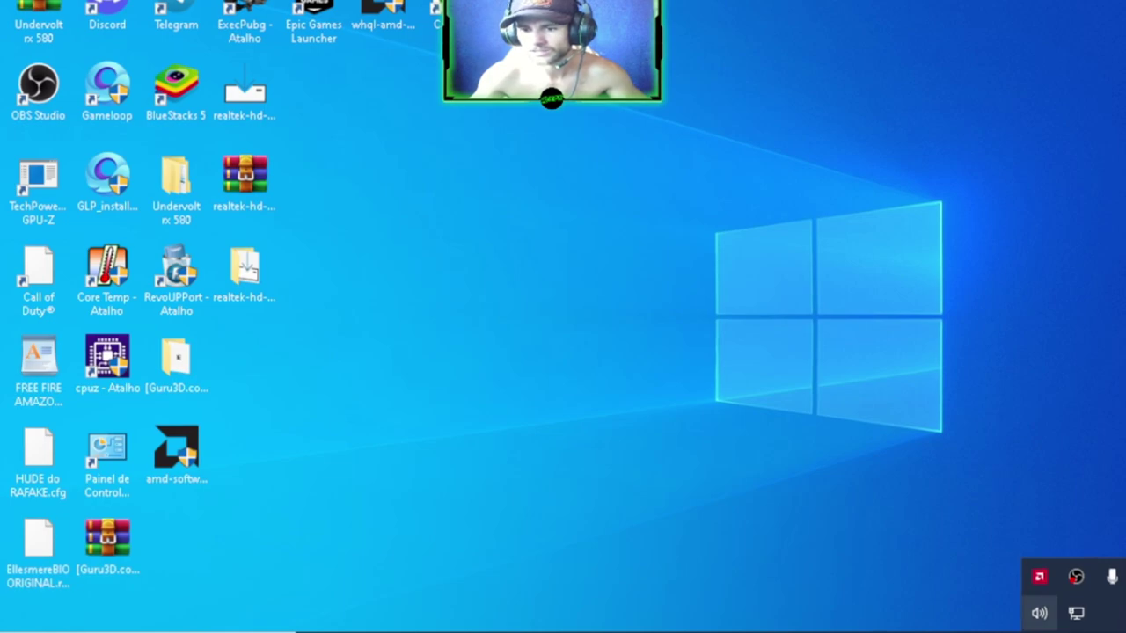
{"action": "right_click", "coordinate": [1039, 613]}
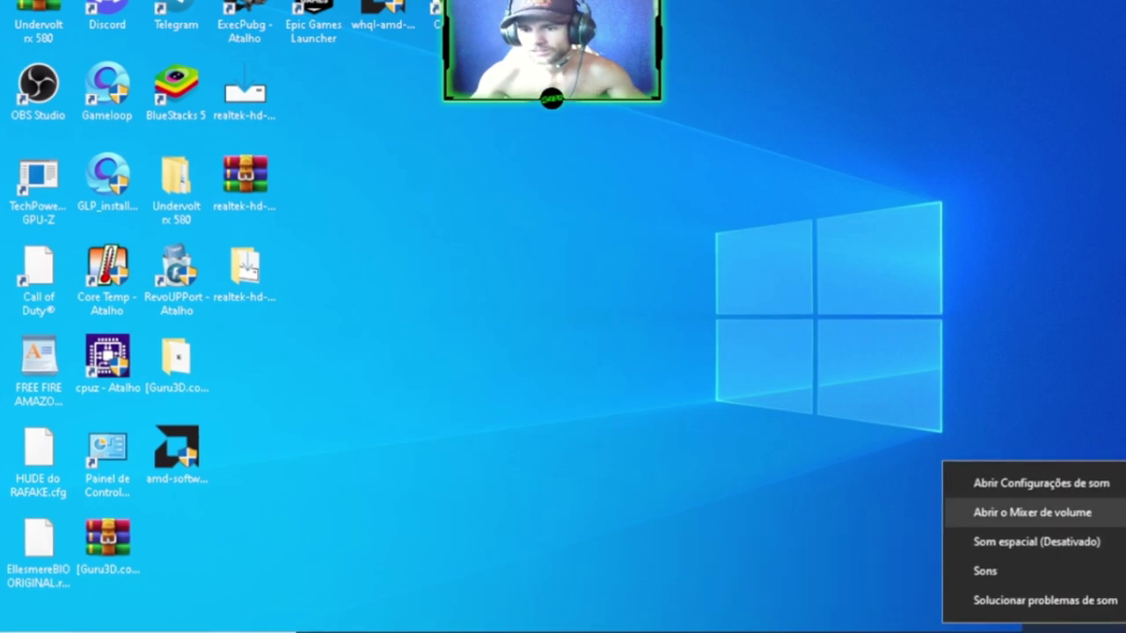
{"action": "left_click", "coordinate": [1032, 512]}
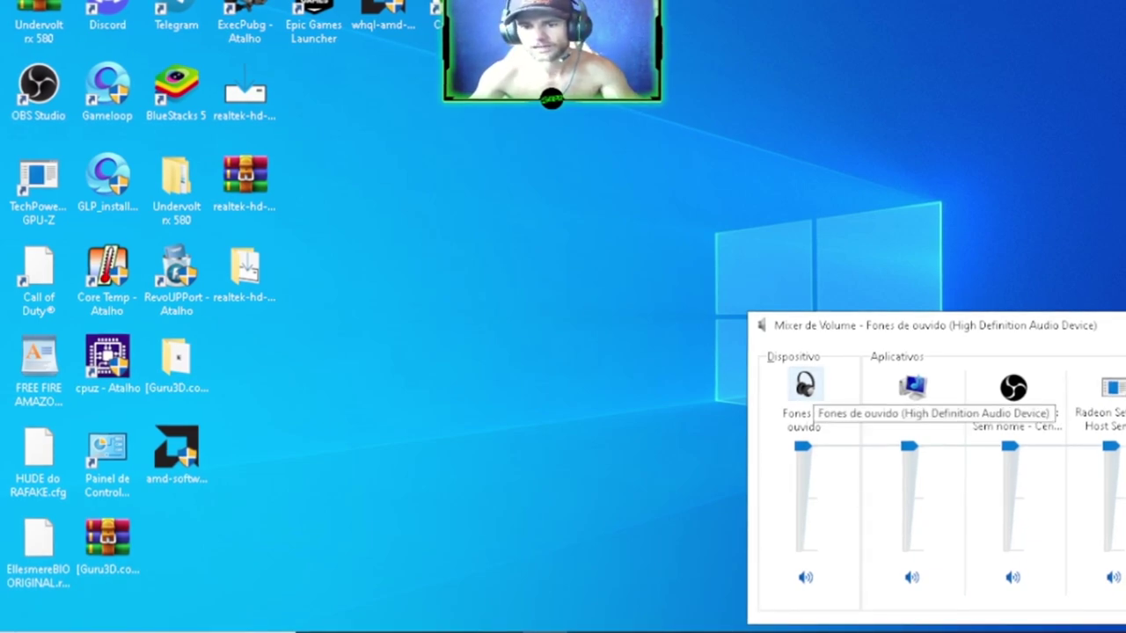
{"action": "left_click", "coordinate": [805, 384]}
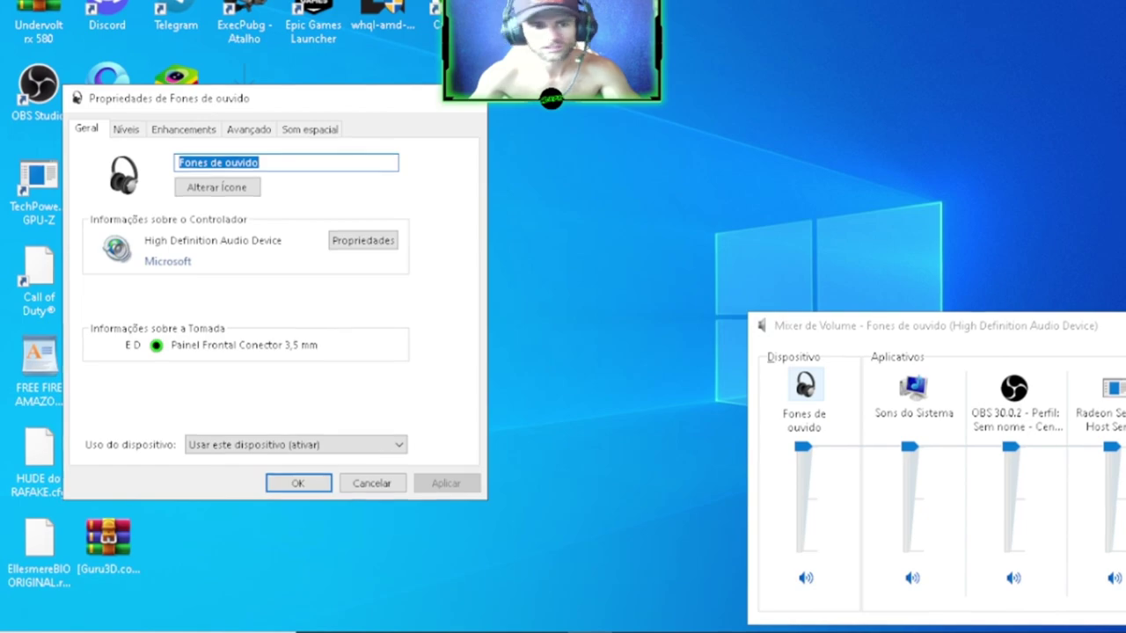
{"action": "left_click_drag", "start_coordinate": [264, 97], "coordinate": [560, 103]}
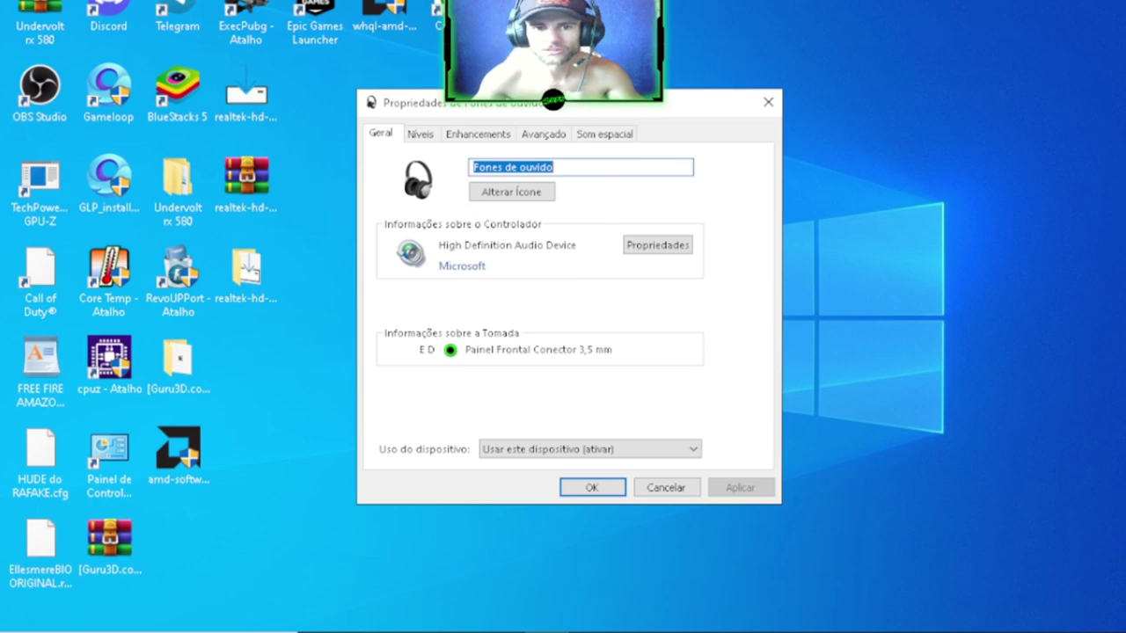
Step: Review the headphones' enhancements and the Bass Boost frequency and level settings, accepting both dialogs
{"action": "left_click", "coordinate": [478, 134]}
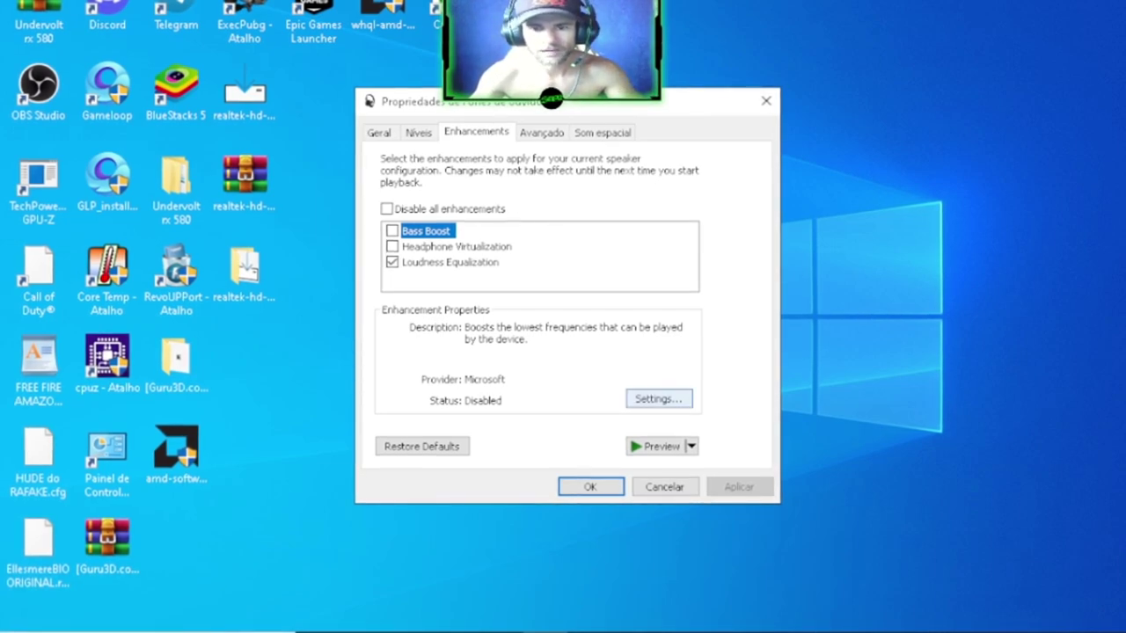
{"action": "left_click", "coordinate": [659, 398]}
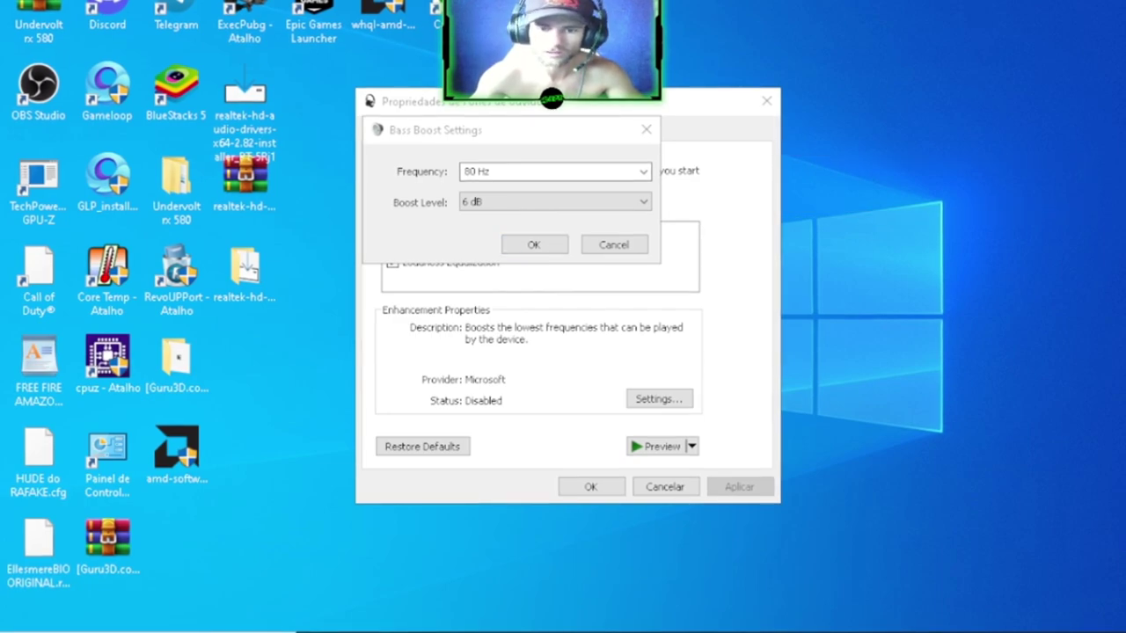
{"action": "left_click", "coordinate": [534, 244]}
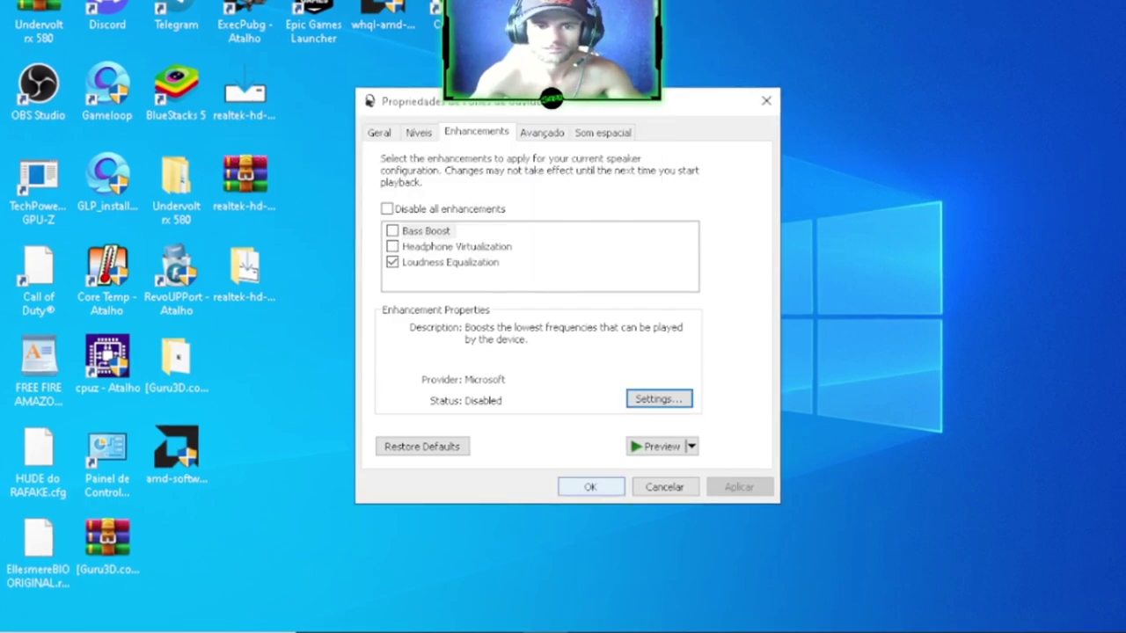
{"action": "left_click", "coordinate": [590, 487]}
{"action": "right_click", "coordinate": [814, 88]}
{"action": "left_click", "coordinate": [867, 166]}
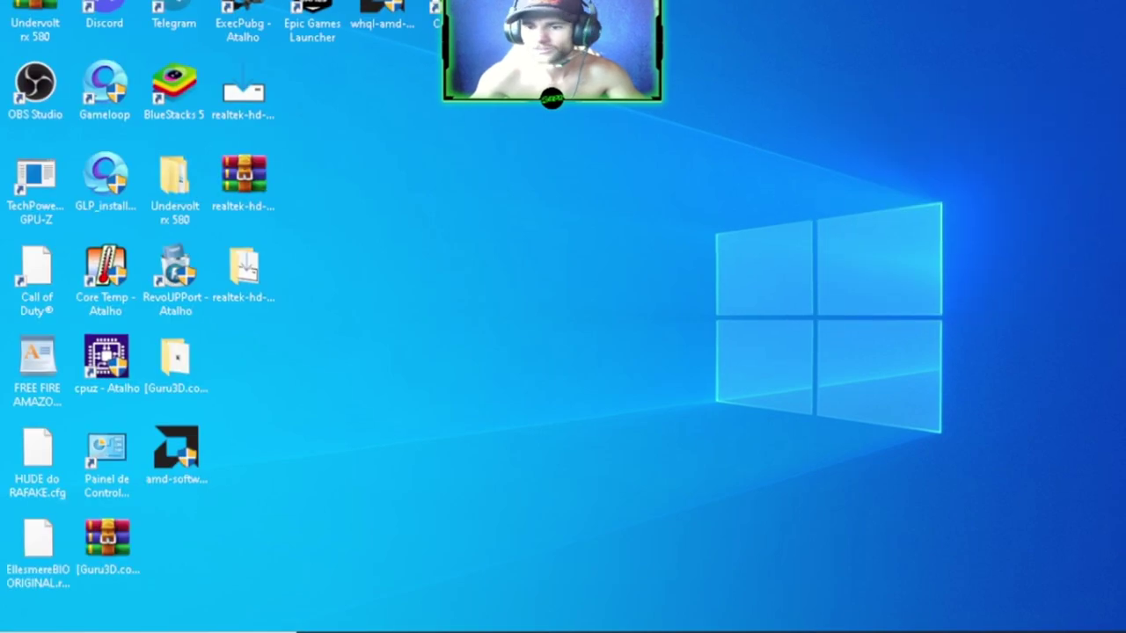
{"action": "left_click", "coordinate": [1077, 632]}
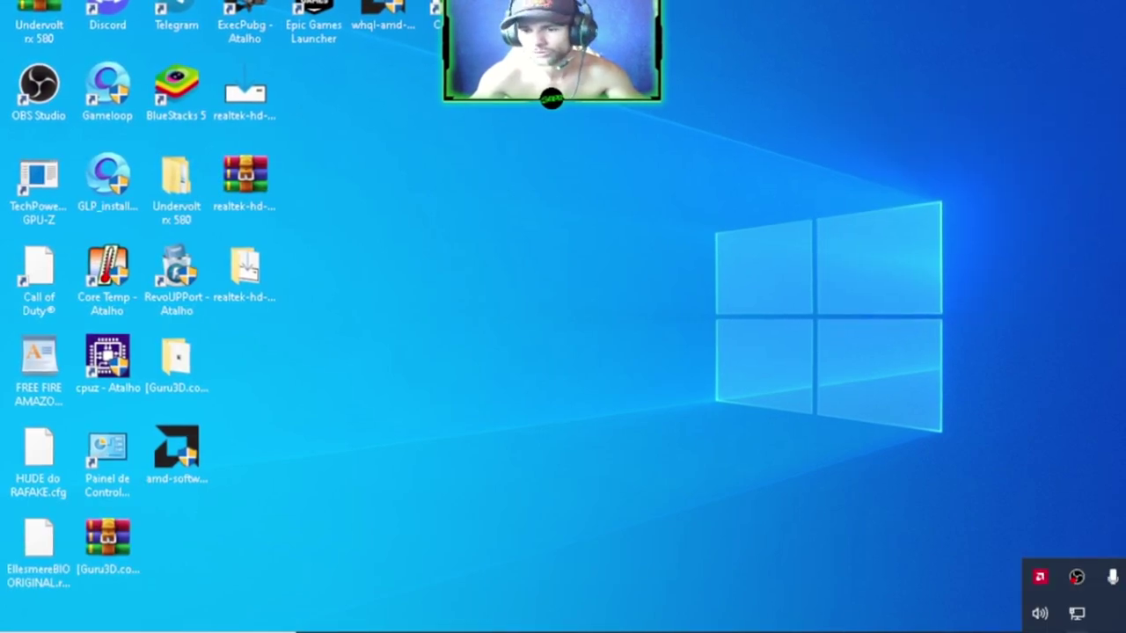
{"action": "left_click", "coordinate": [1077, 632]}
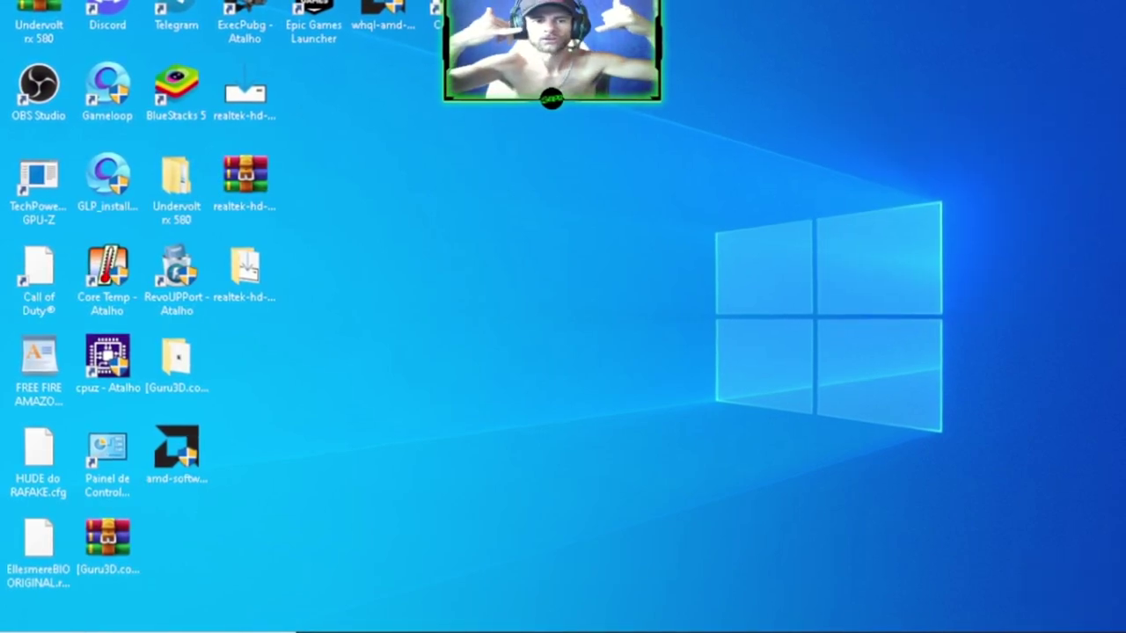